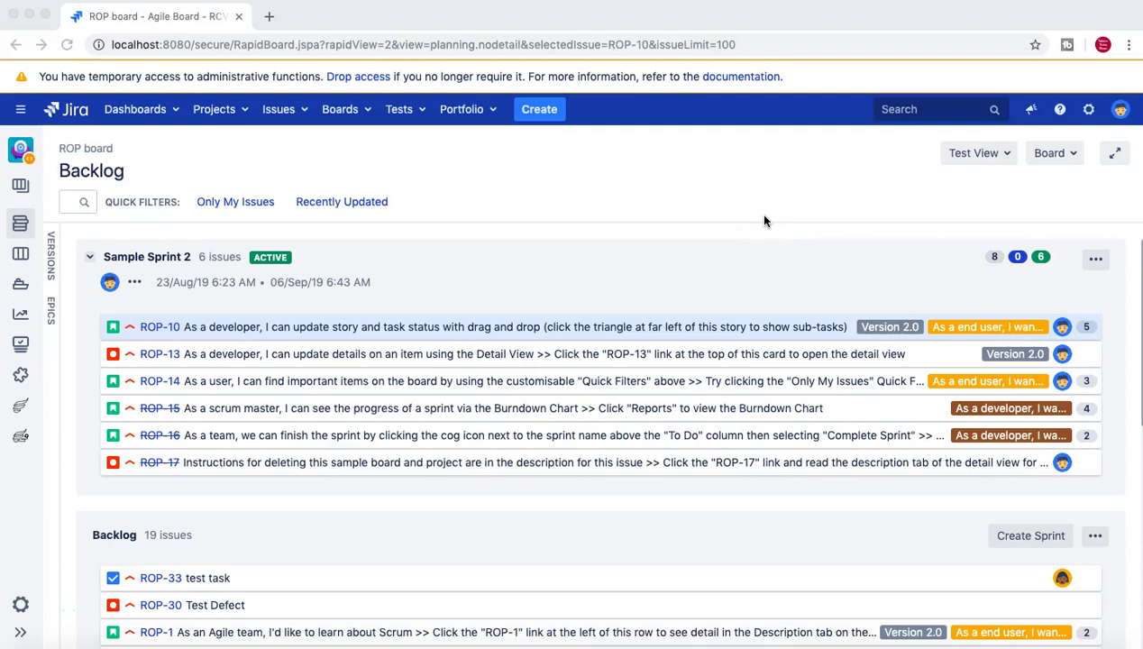
Open the list of workflows in the Jira issue administration.
left_click(779, 194)
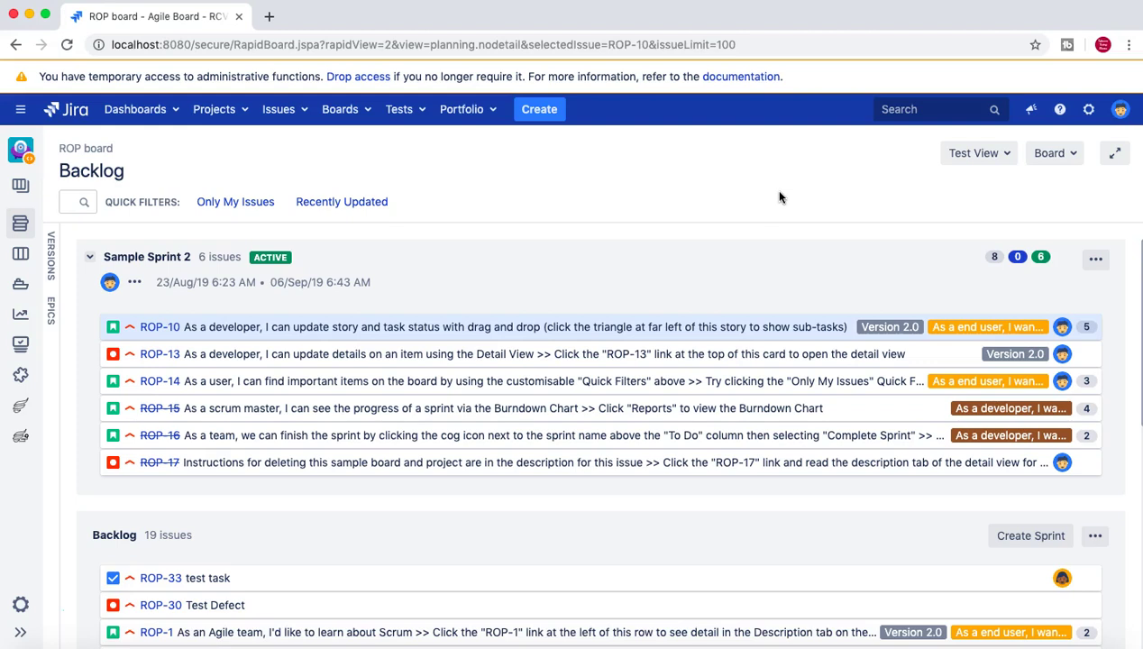
left_click(779, 192)
left_click(1090, 111)
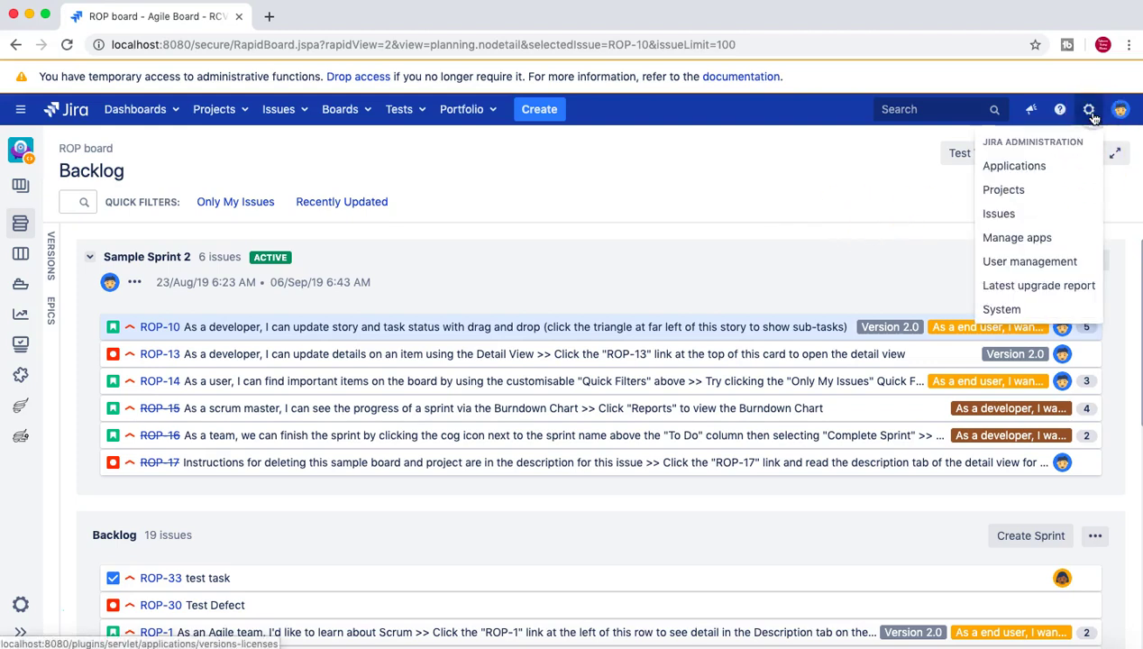
left_click(1053, 215)
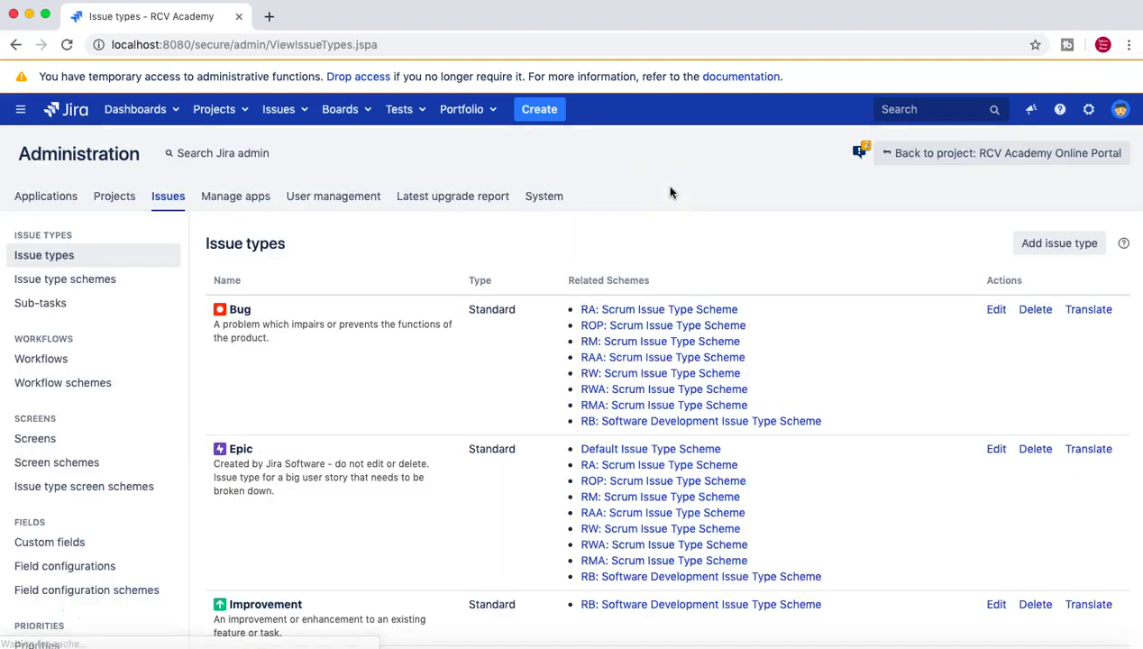
left_click(40, 361)
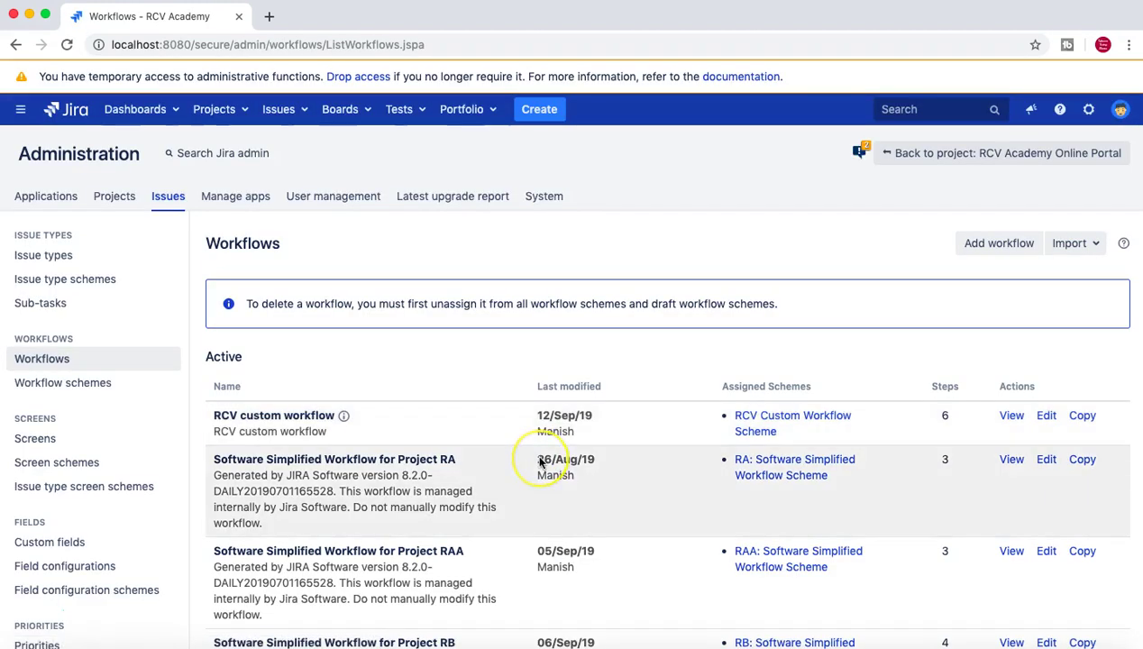
Open the inactive workflow "RCV JIRA Workflow Tutorial" for editing.
scroll(540, 451, "down", 10)
scroll(539, 462, "down", 1)
left_click(225, 515)
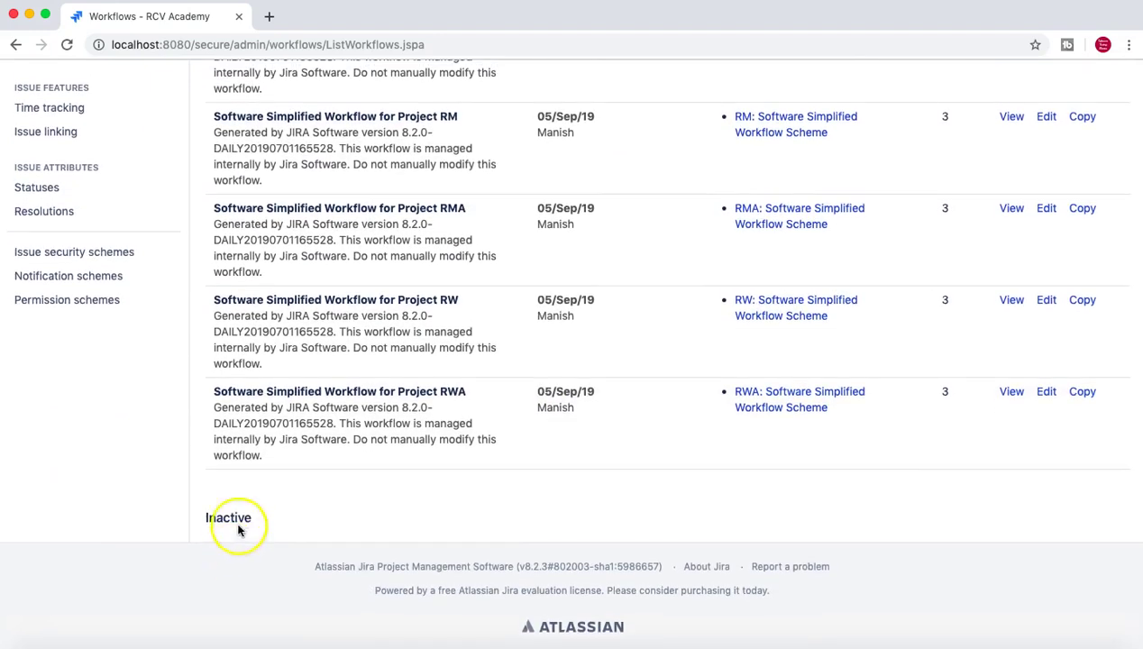
scroll(487, 521, "down", 5)
scroll(488, 519, "down", 5)
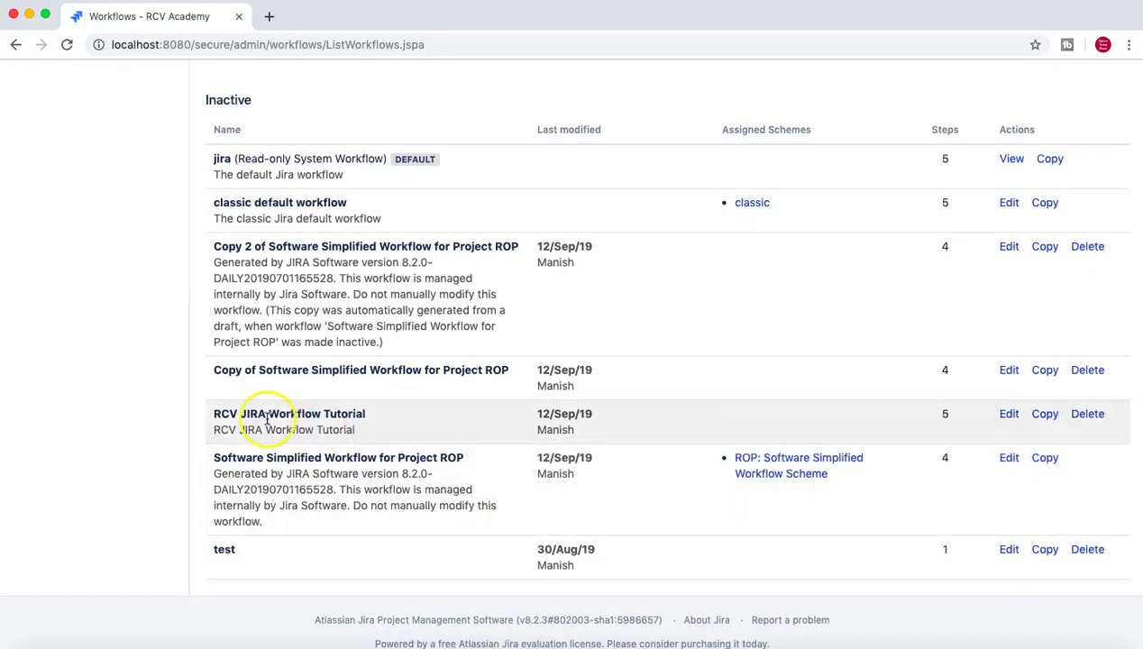
left_click_drag(212, 414, 352, 413)
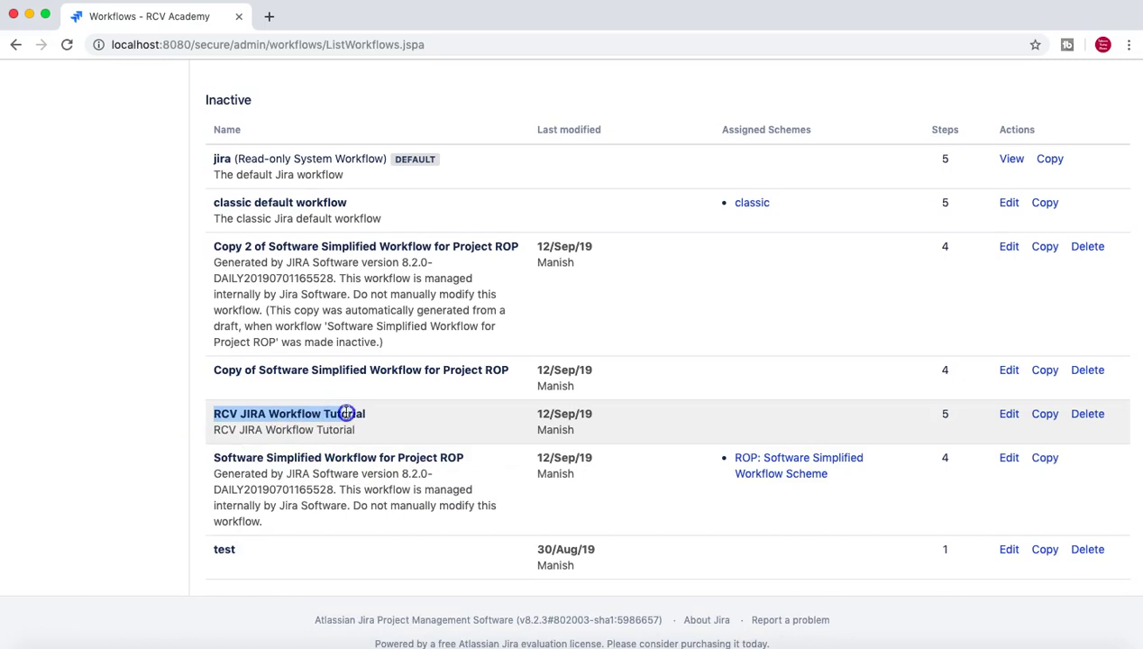
left_click(1009, 414)
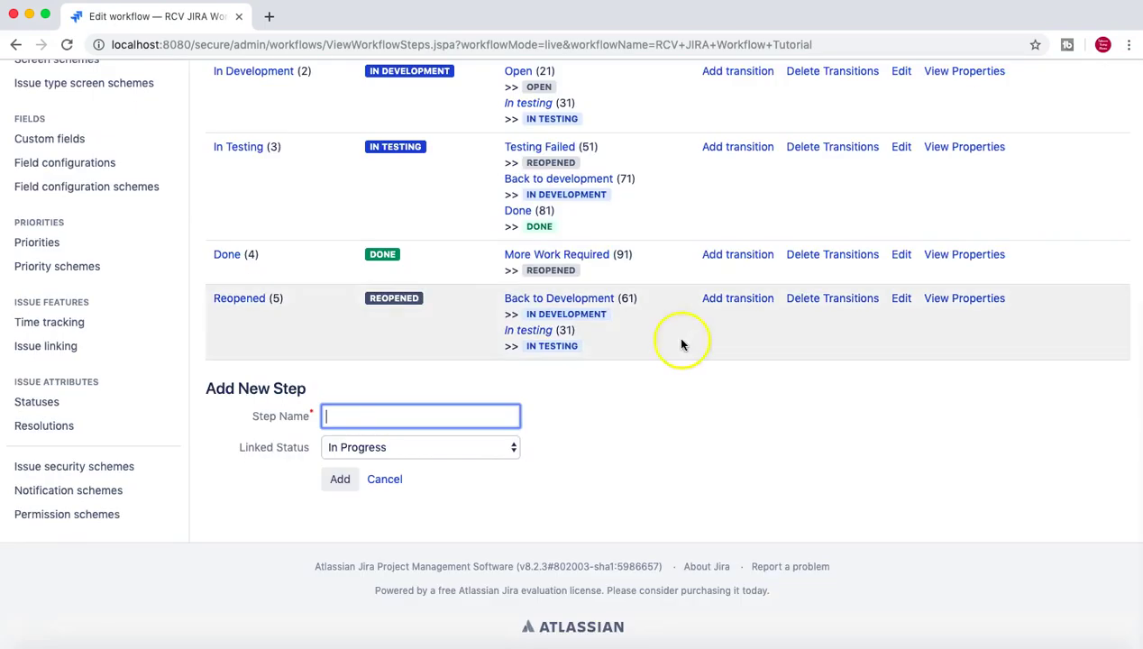
Show the workflow as a diagram and open the validators of the In testing transition between In Development and In Testing.
scroll(661, 401, "up", 5)
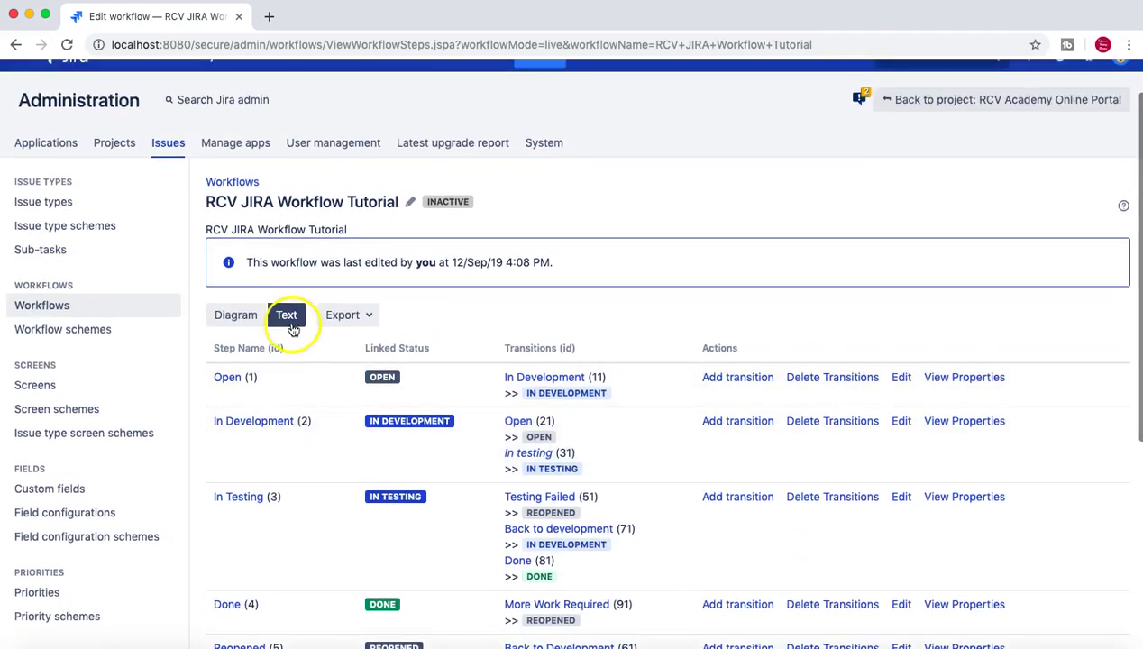
left_click(230, 327)
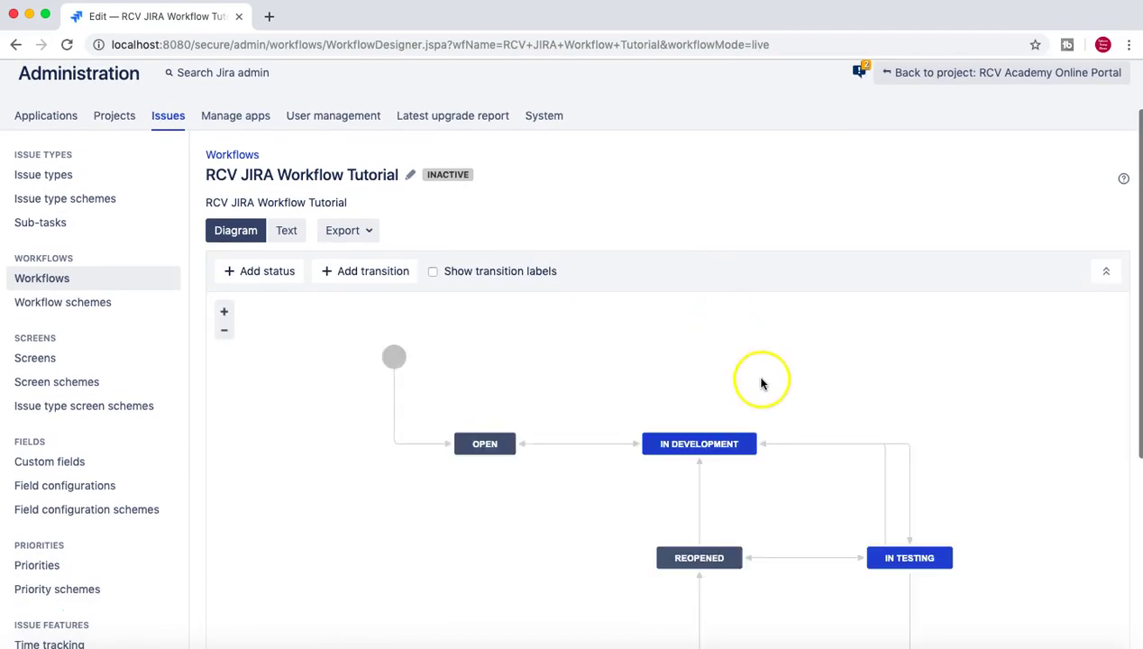
scroll(757, 378, "down", 1)
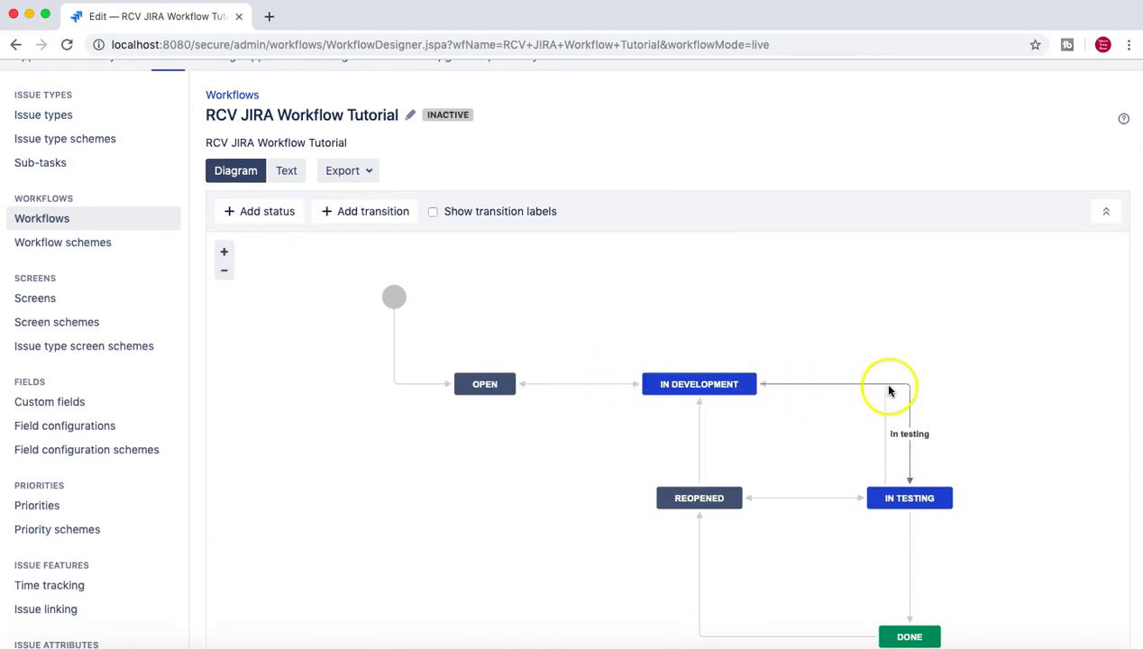
scroll(895, 390, "down", 1)
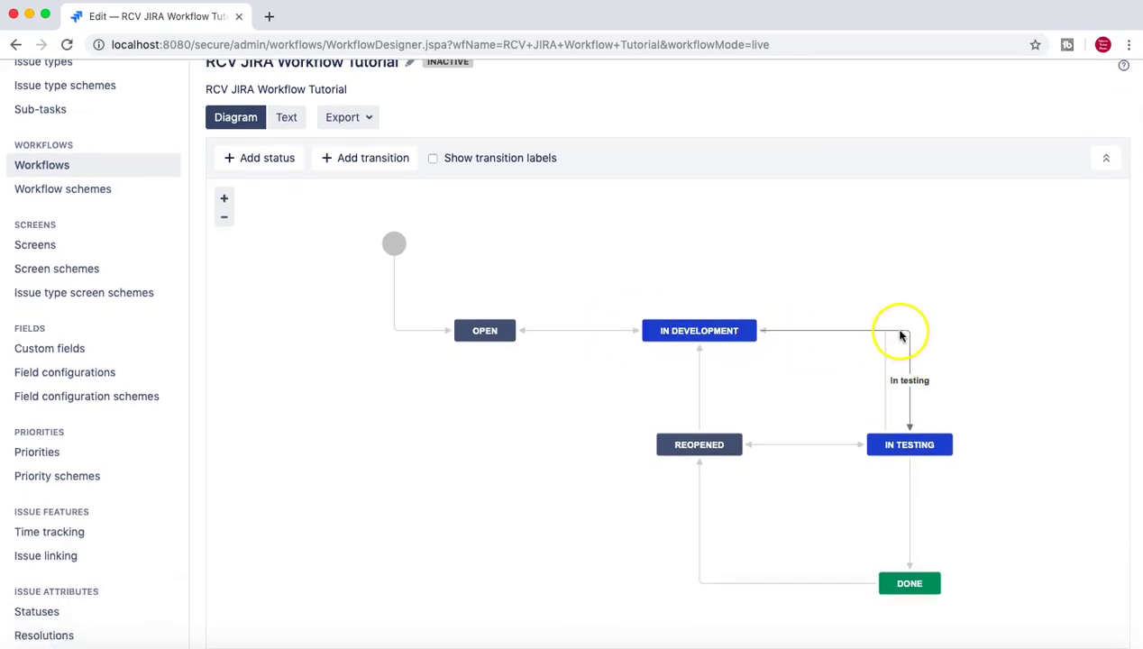
left_click(899, 334)
scroll(768, 265, "down", 1)
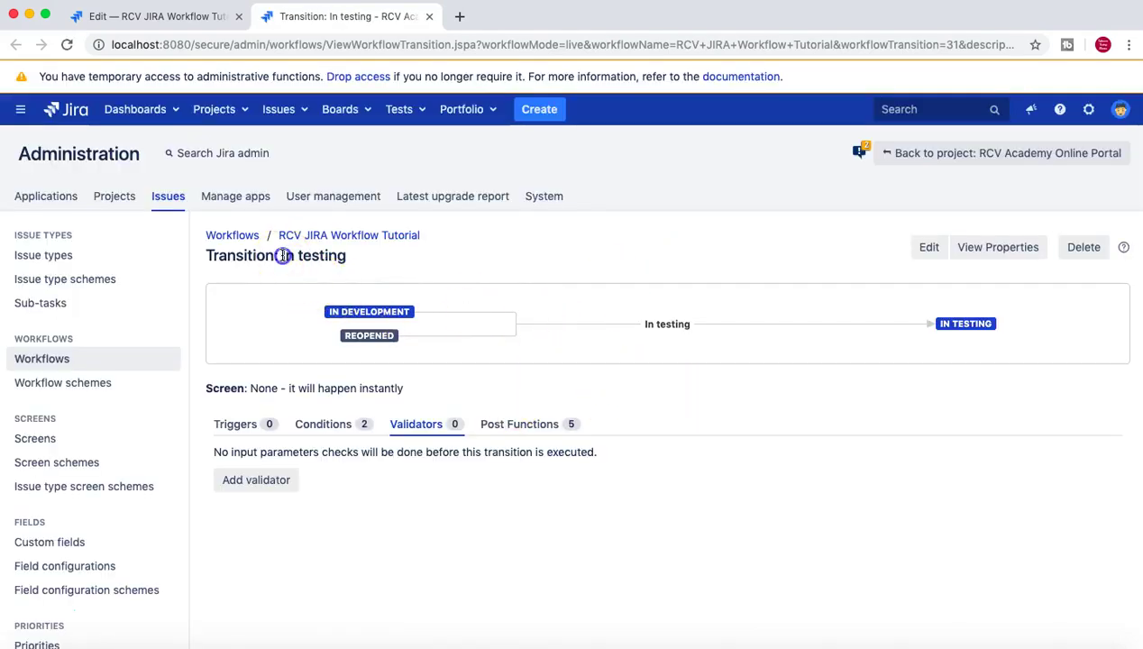
Start adding a validator to the In testing transition and review the available validator types.
left_click_drag(283, 255, 352, 255)
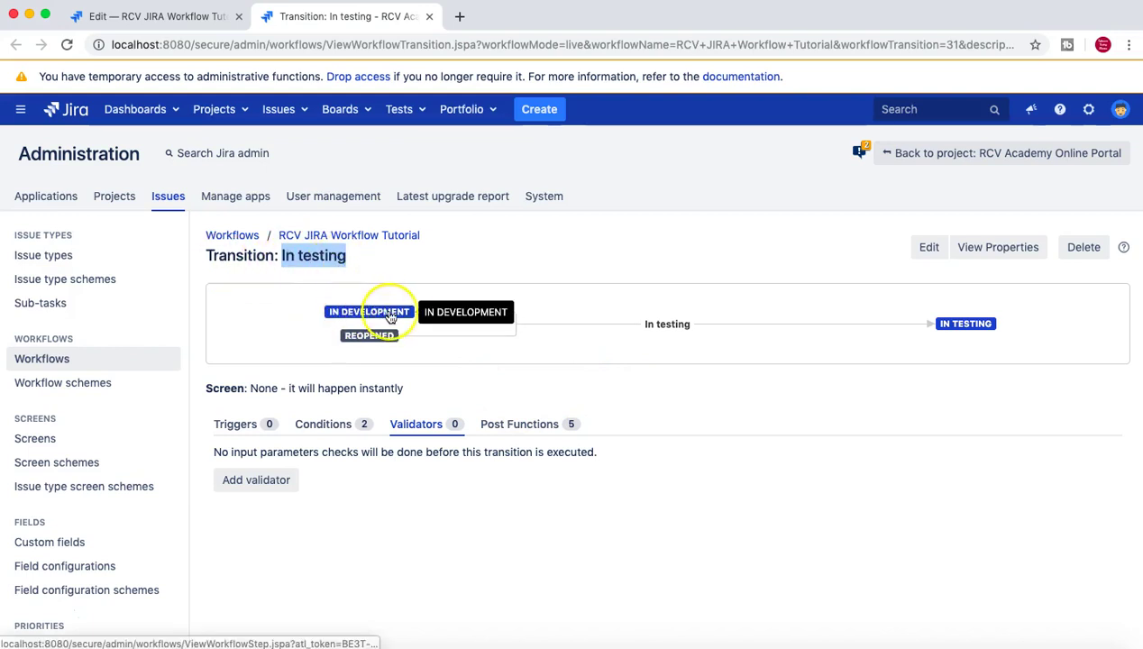
mouse_move(371, 335)
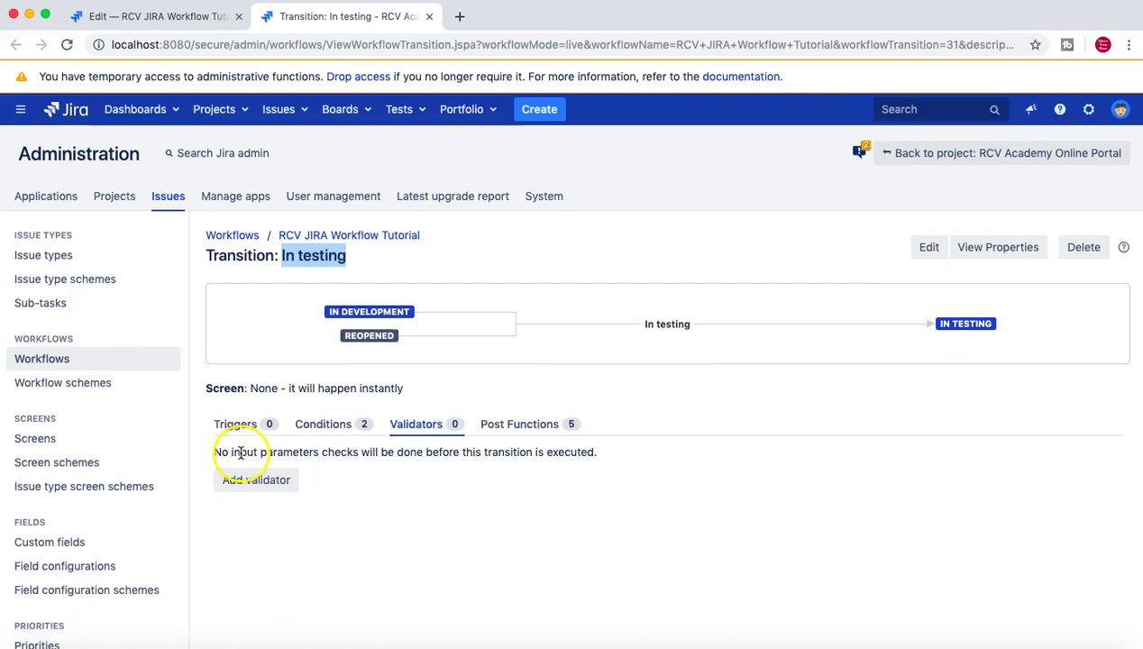
left_click_drag(236, 452, 606, 450)
left_click(611, 451)
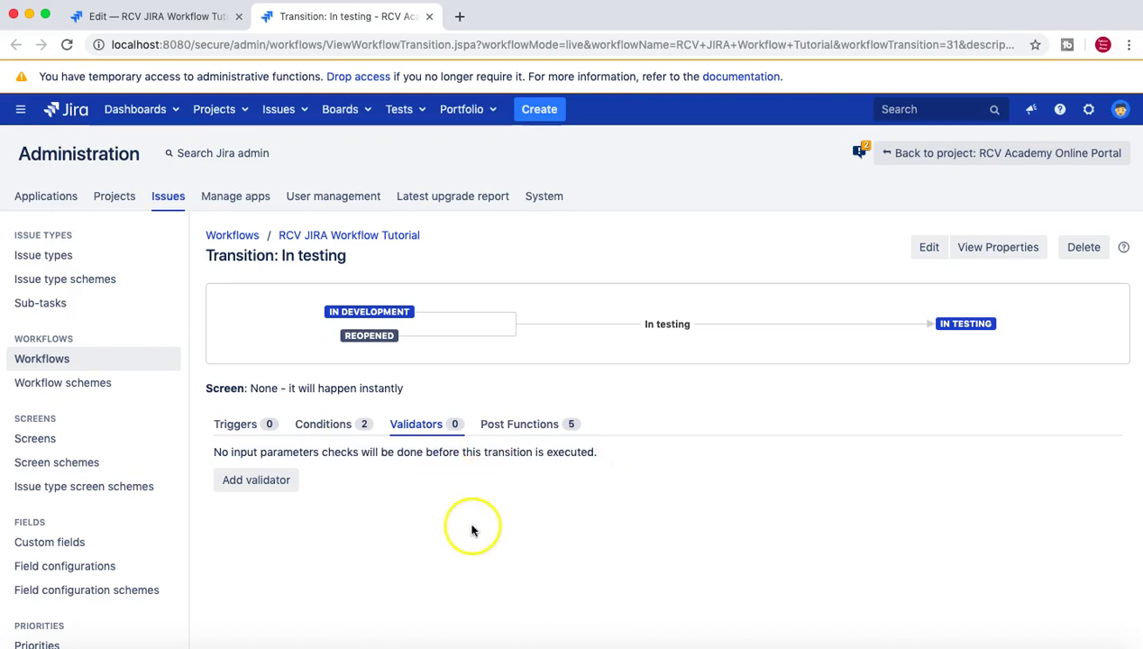
left_click(259, 482)
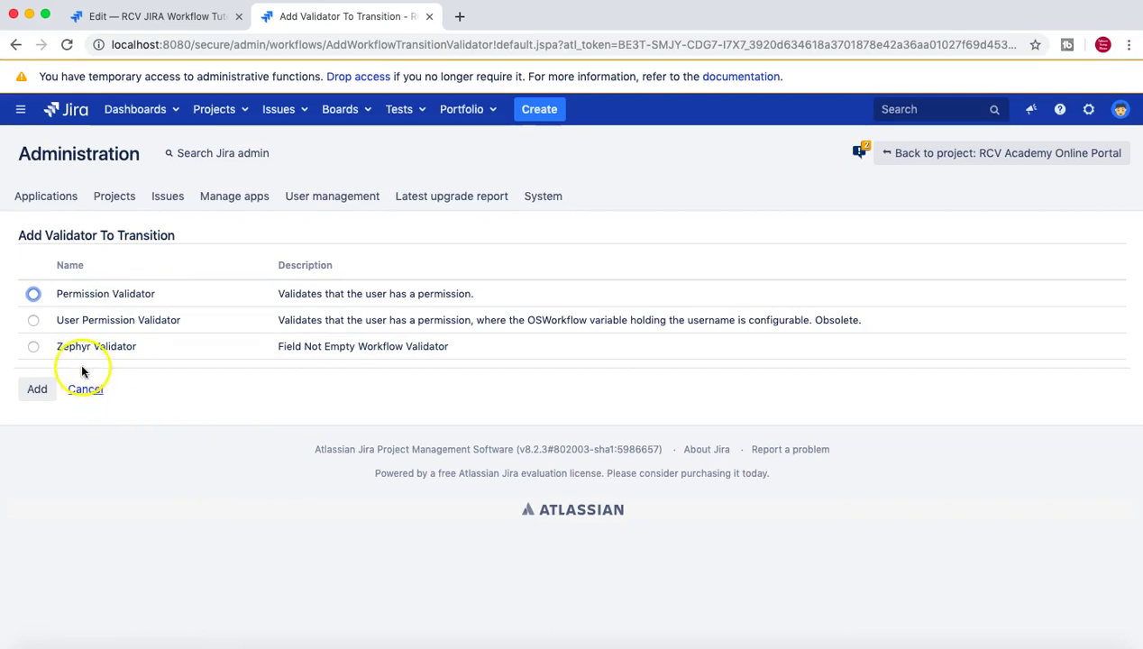
left_click_drag(136, 353, 54, 353)
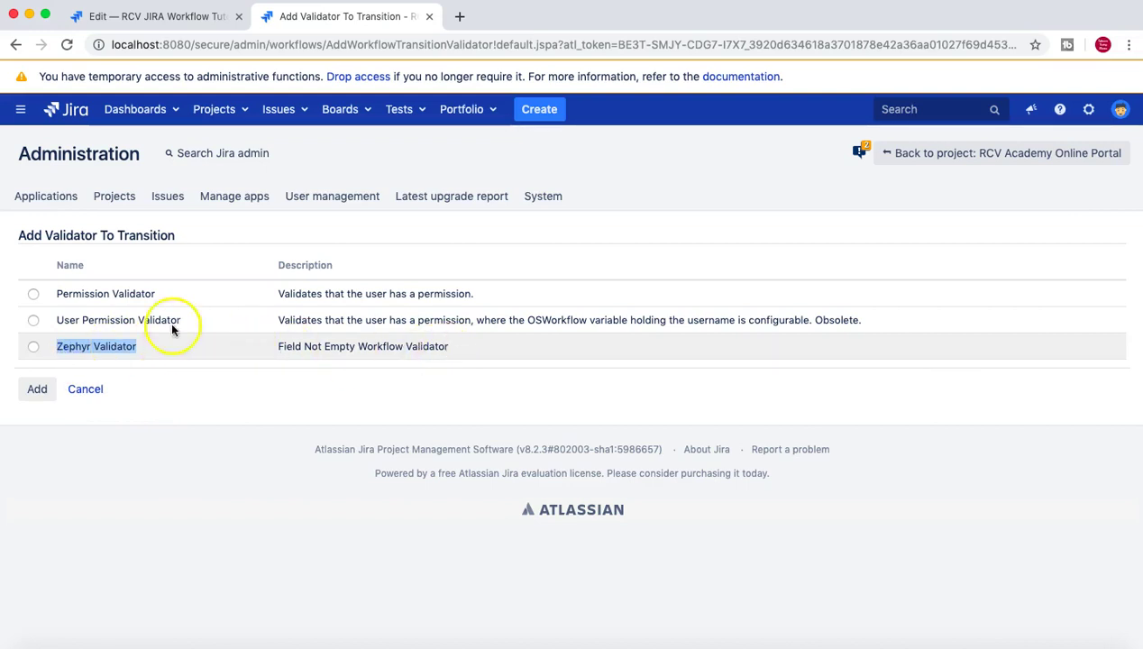
left_click(423, 118)
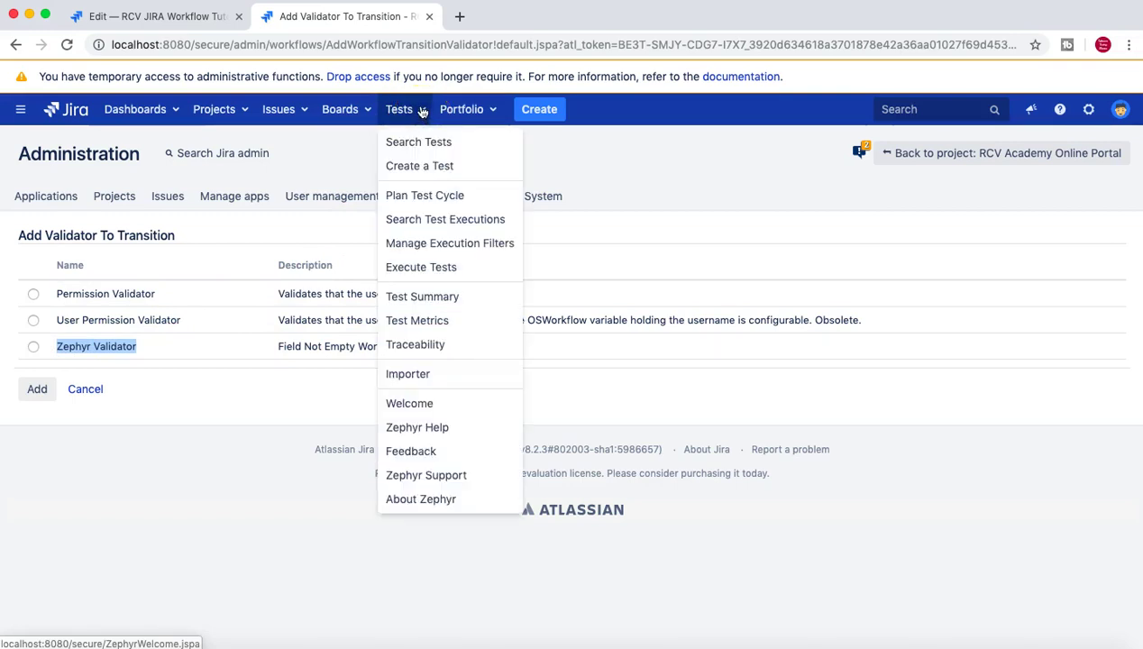
left_click(419, 109)
left_click(160, 325)
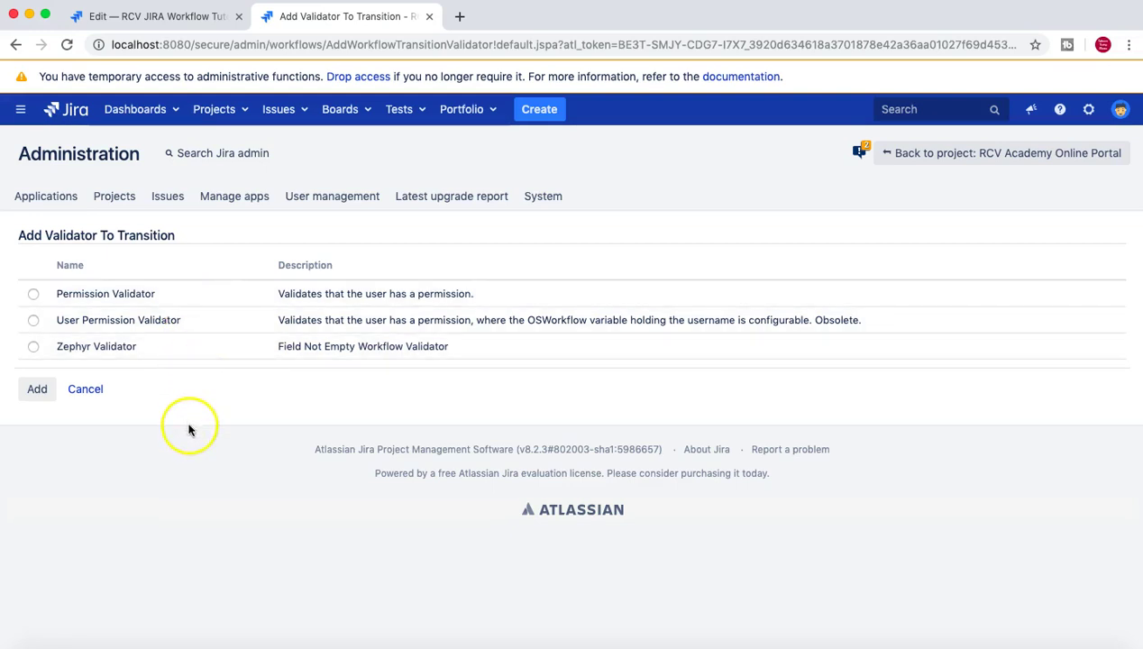
Choose the Permission Validator and proceed to its parameters, reviewing the permission setting.
left_click(33, 296)
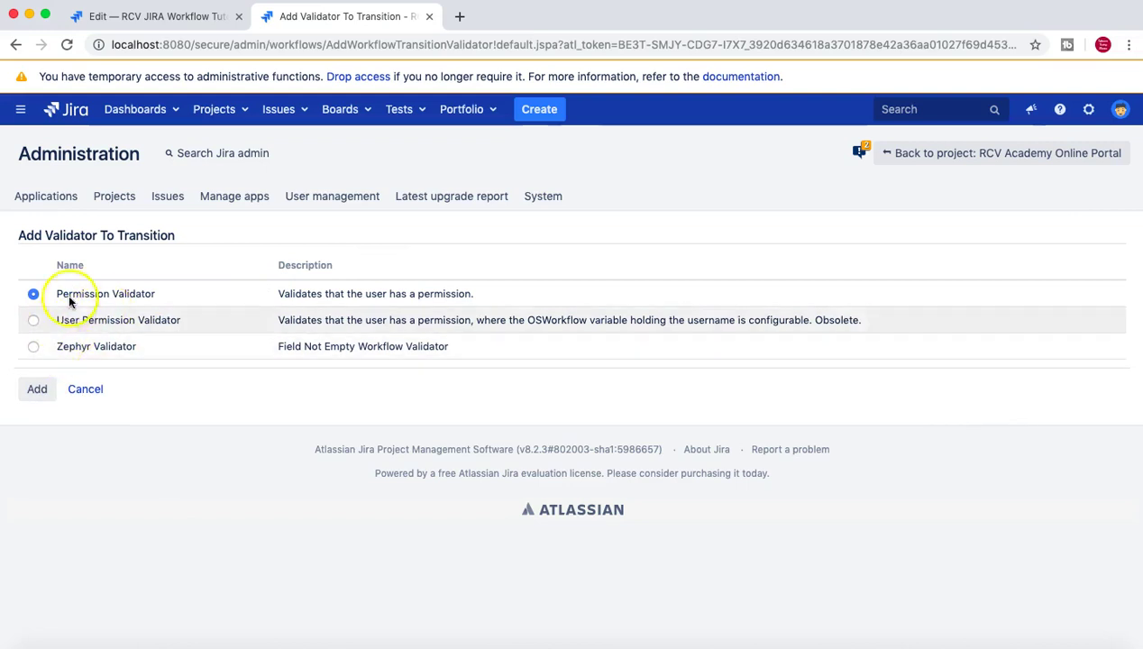
left_click(29, 391)
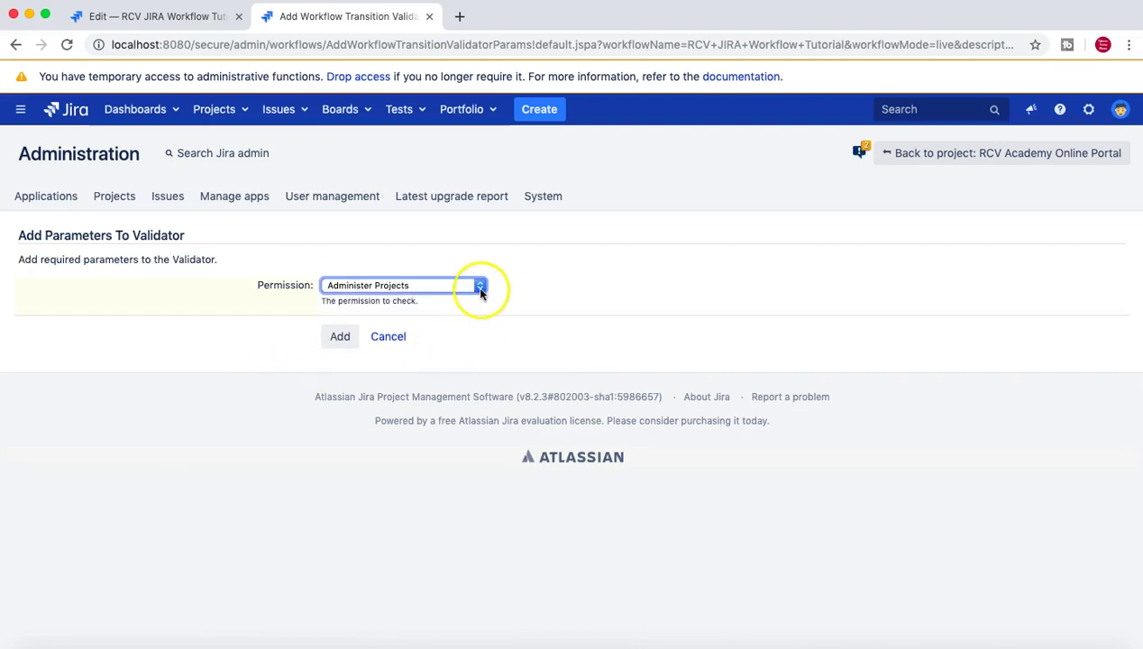
left_click(480, 288)
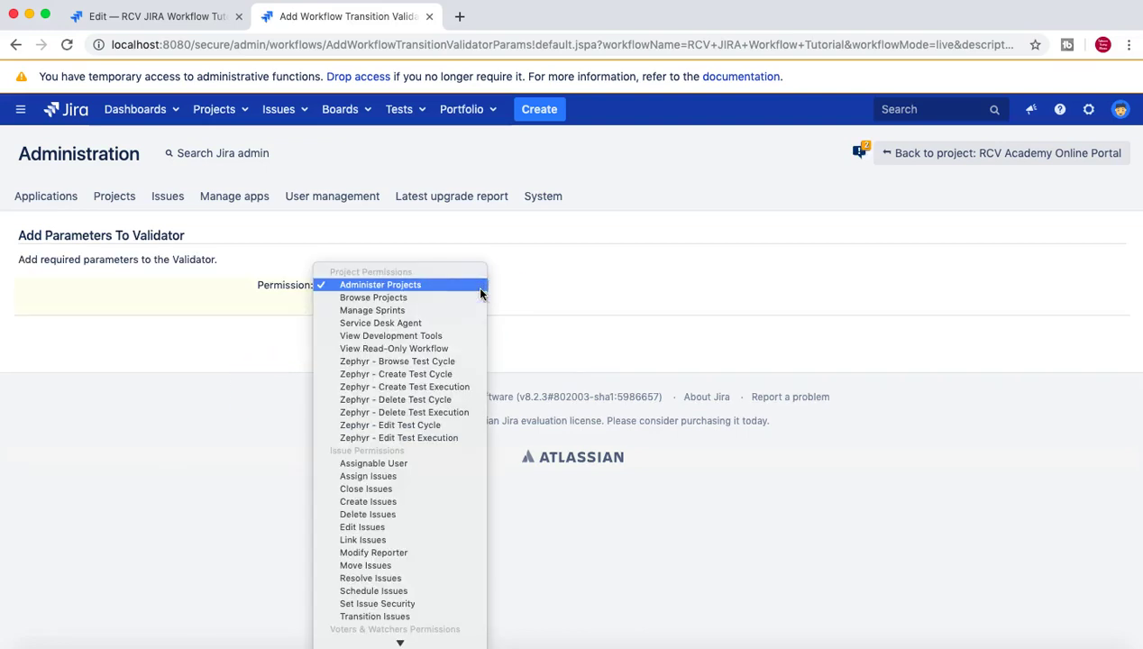
left_click(581, 282)
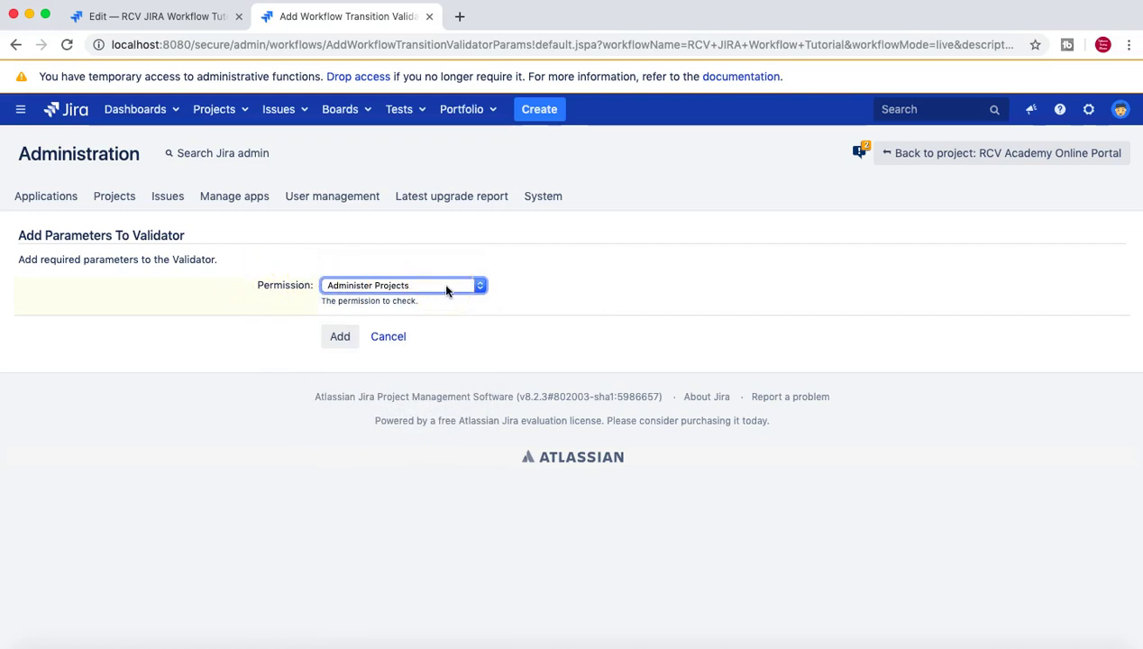
left_click_drag(306, 301, 414, 303)
left_click(435, 301)
Look through the project and issue permissions and set the validator's permission to Edit Issues.
left_click(463, 293)
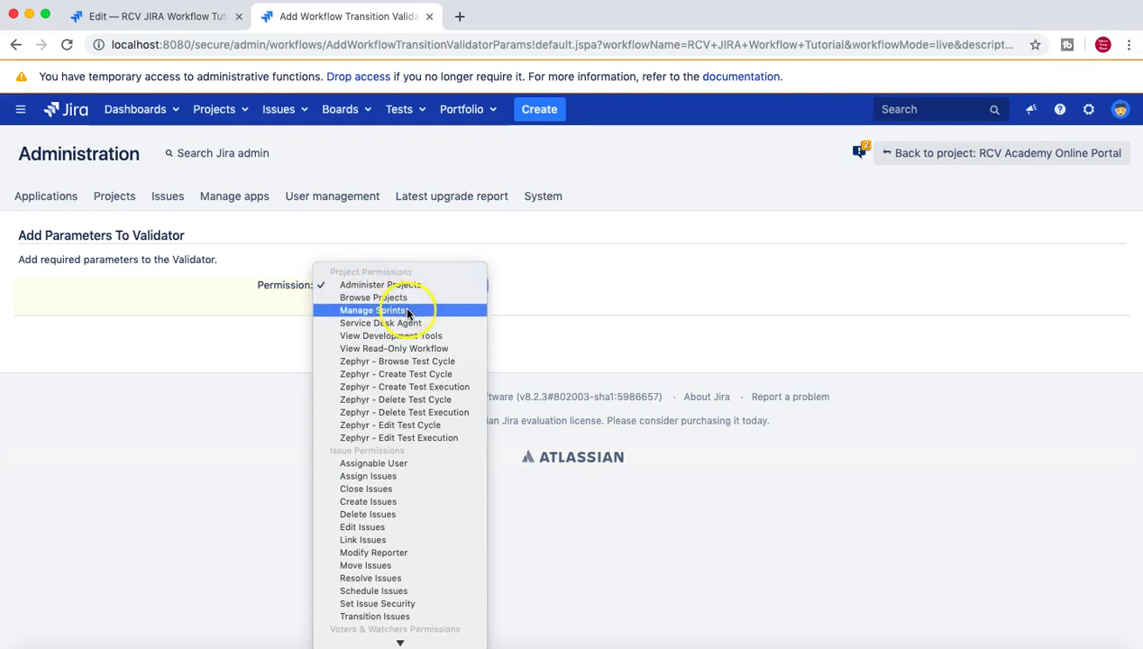
scroll(420, 473, "down", 3)
scroll(417, 475, "down", 1)
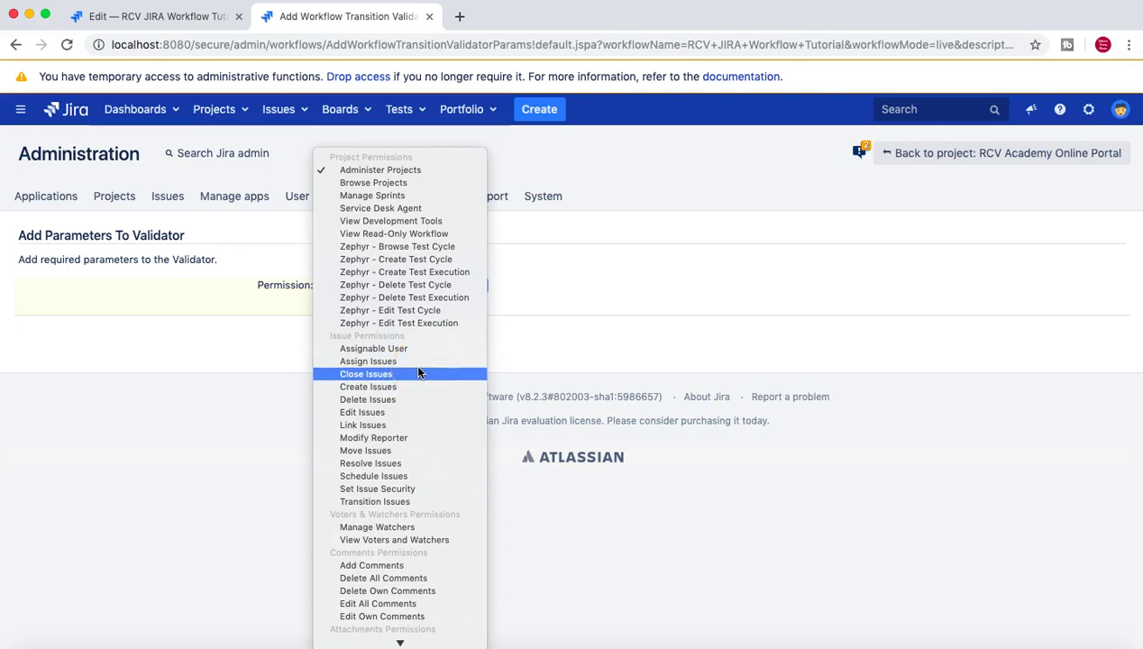
scroll(417, 397, "down", 3)
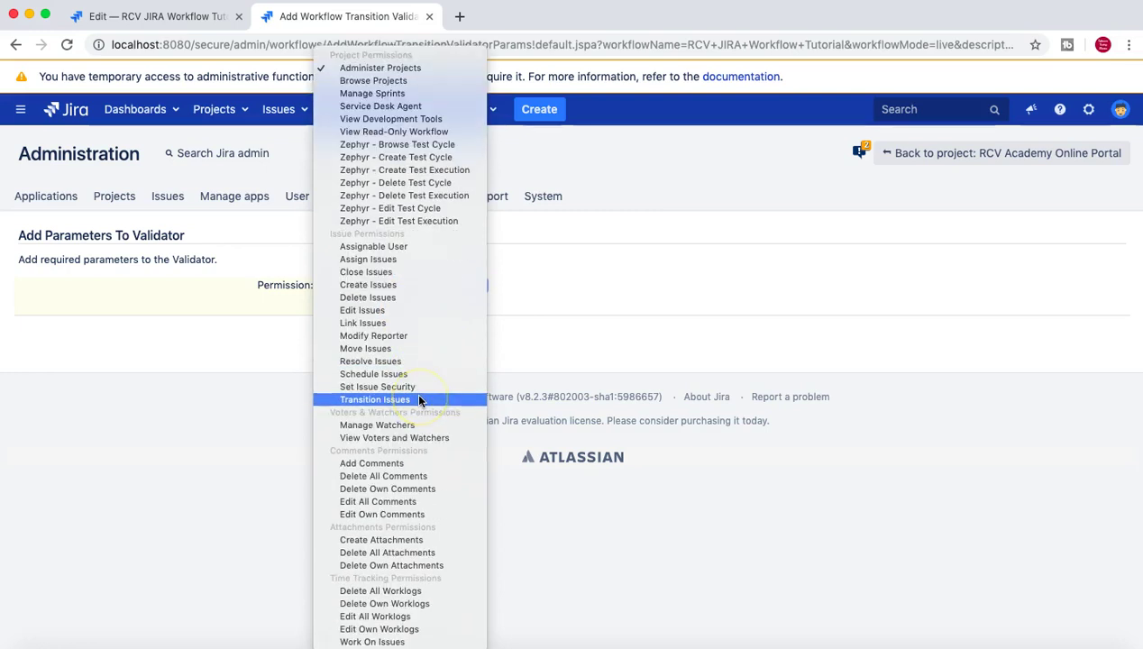
left_click(385, 310)
Set the validator's permission to Browse Projects, add it to the transition and review the resulting rule.
left_click(387, 285)
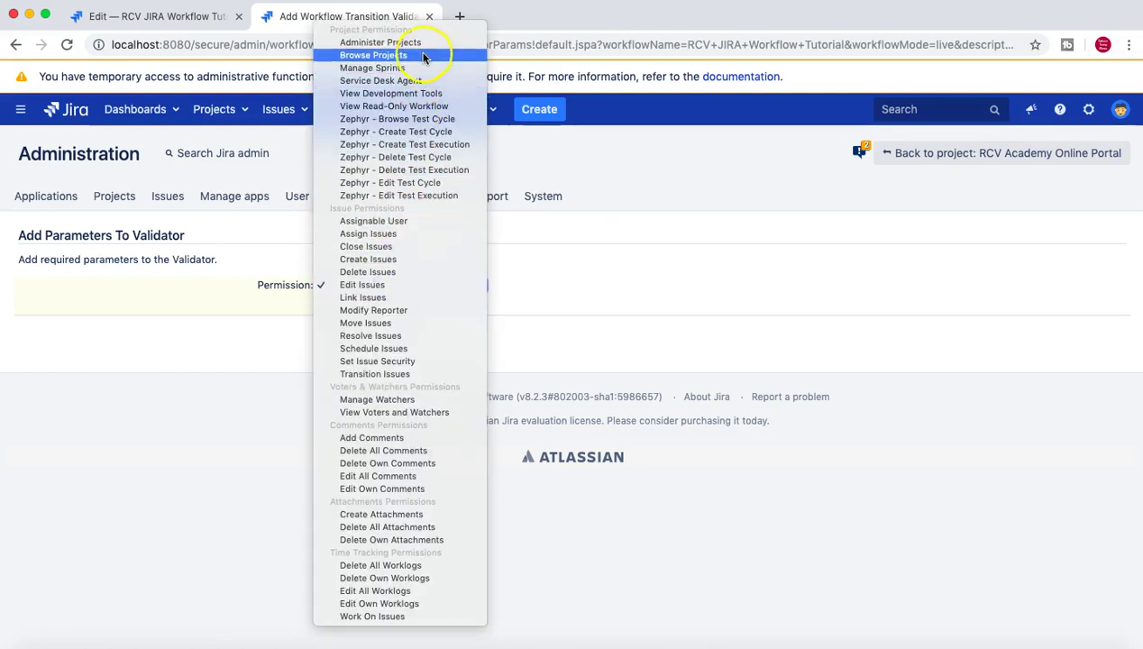
left_click(417, 56)
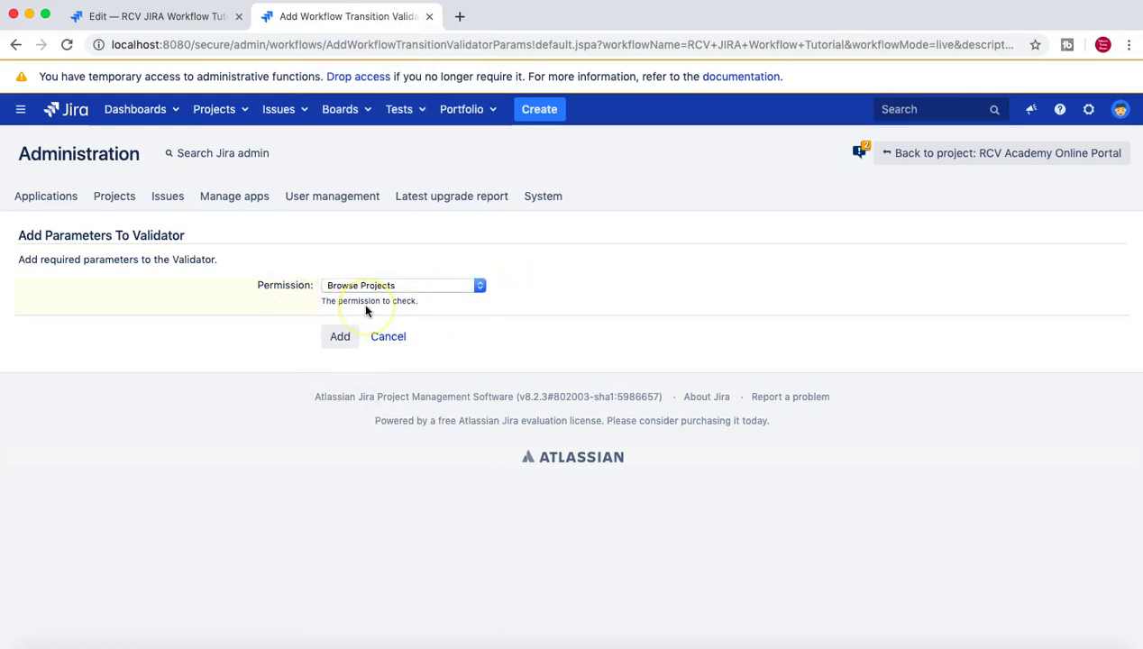
left_click(393, 292)
left_click(259, 302)
left_click(340, 336)
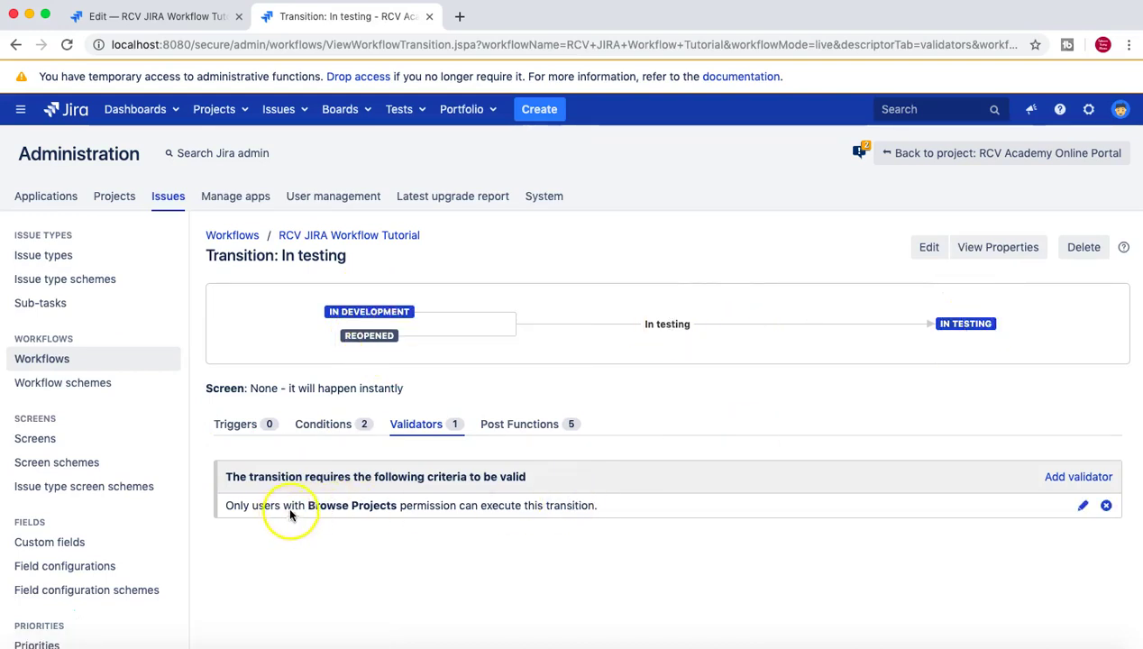
left_click_drag(297, 506, 466, 505)
left_click(478, 506)
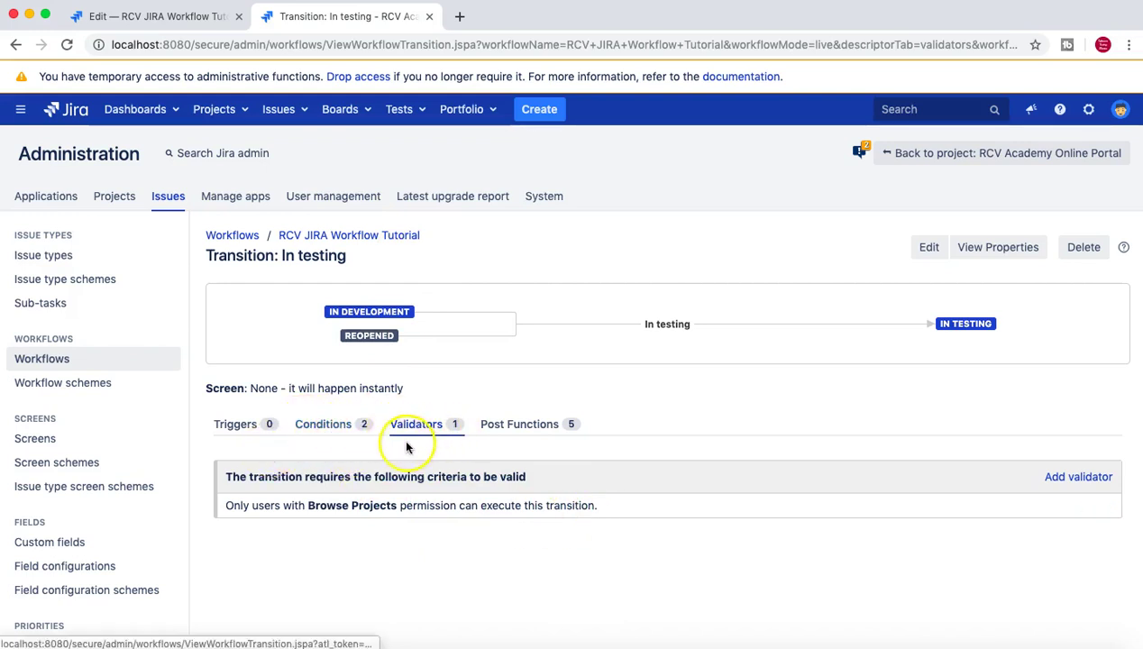
Open the In testing transition's conditions and examine the group and reporter restrictions.
left_click(318, 428)
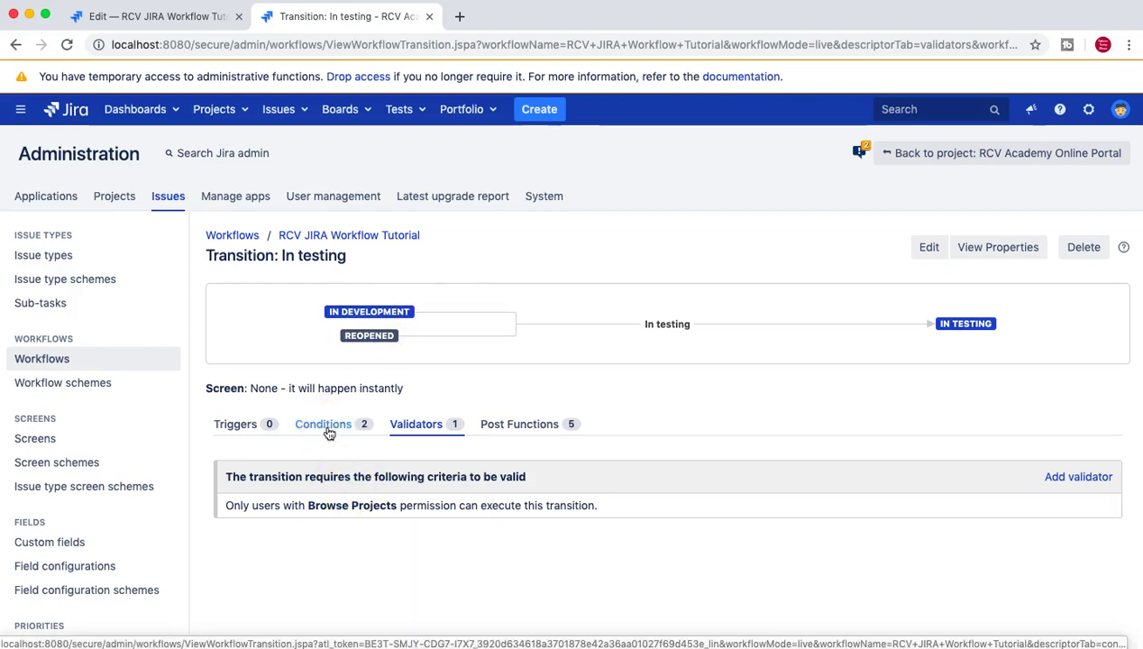
left_click(360, 426)
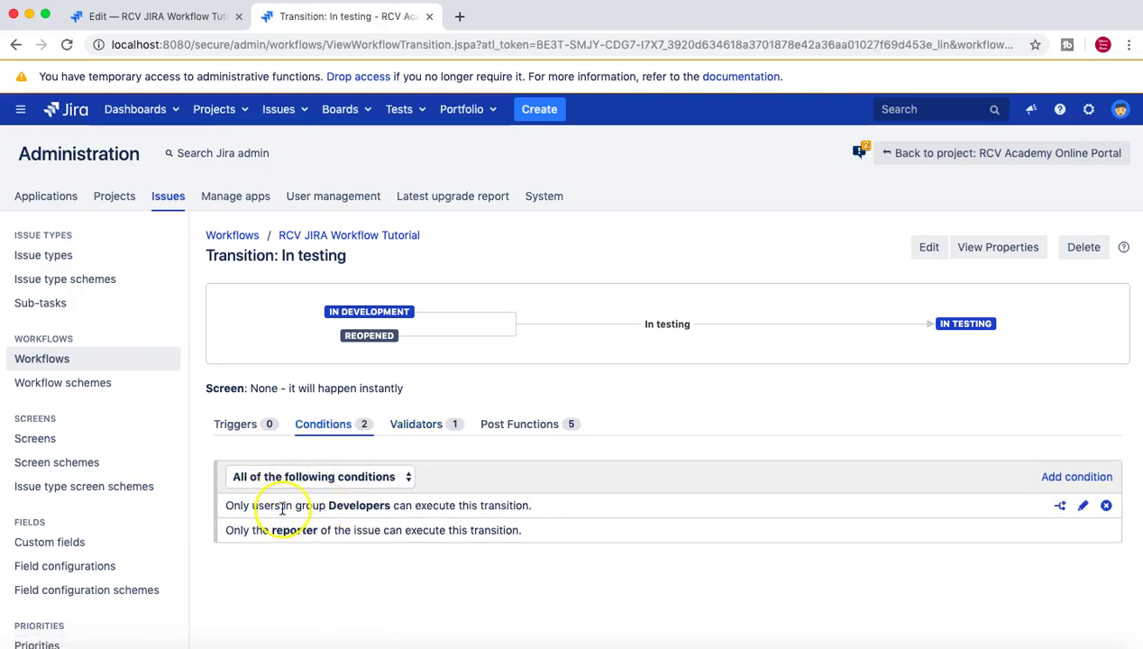
left_click_drag(283, 506, 370, 507)
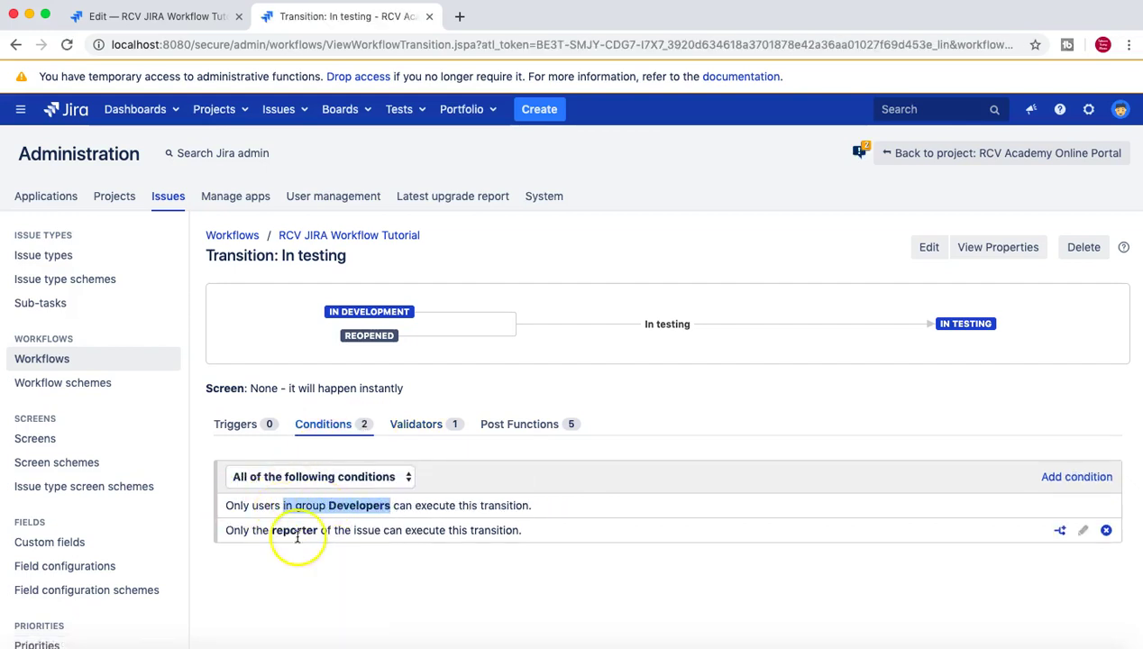
left_click_drag(251, 530, 521, 531)
left_click(523, 531)
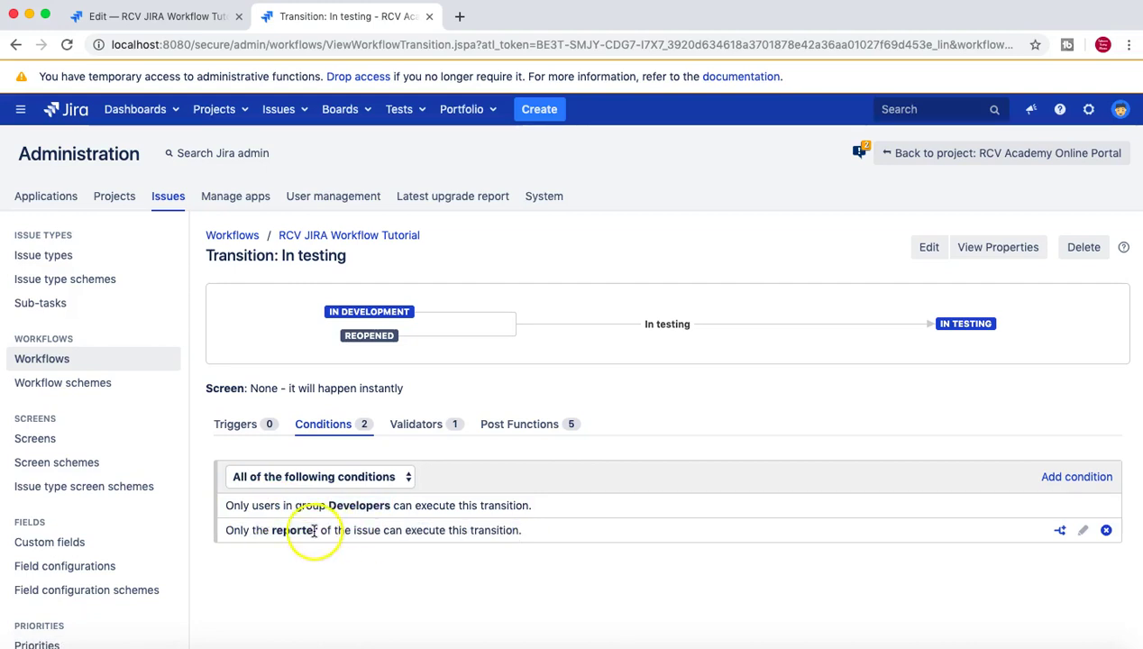
Delete the reporter-only condition from the In testing transition and review the Developers group condition.
left_click(1103, 532)
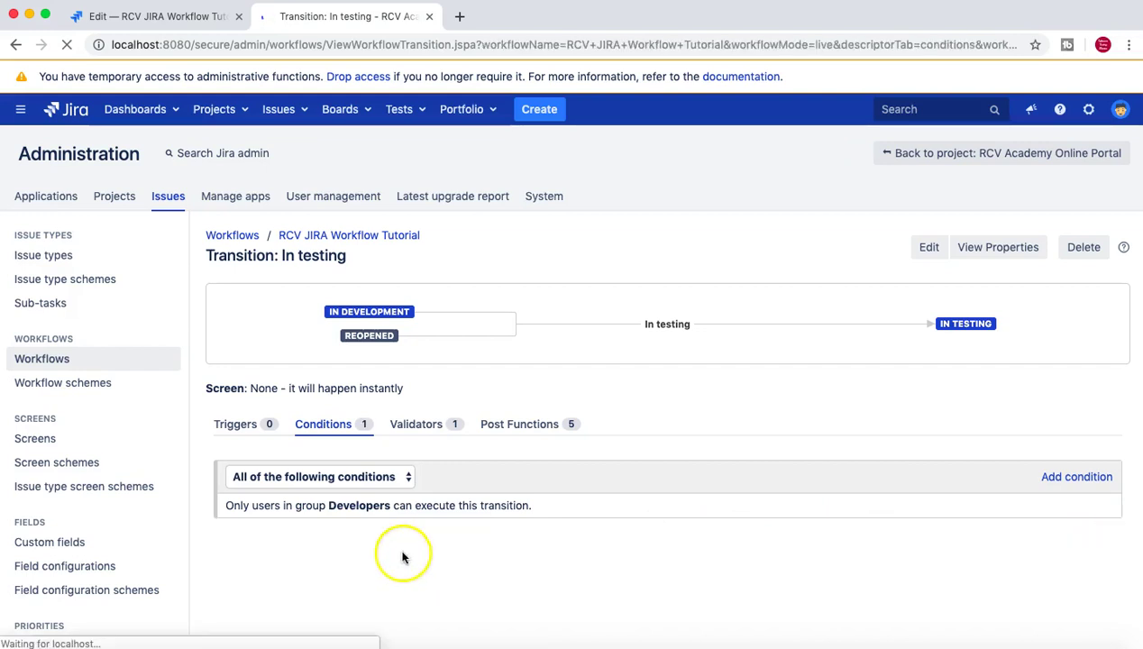
left_click_drag(245, 507, 554, 507)
left_click(724, 513)
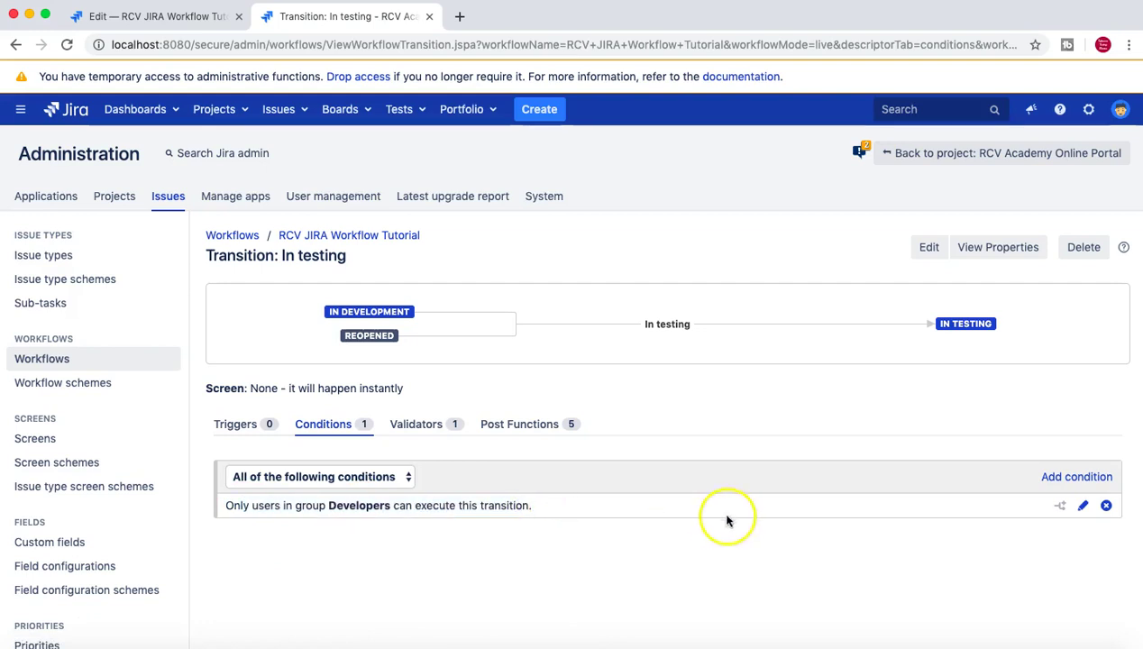
Open the In testing transition's validators and examine the Browse Projects permission rule for comparison with the conditions.
left_click(419, 428)
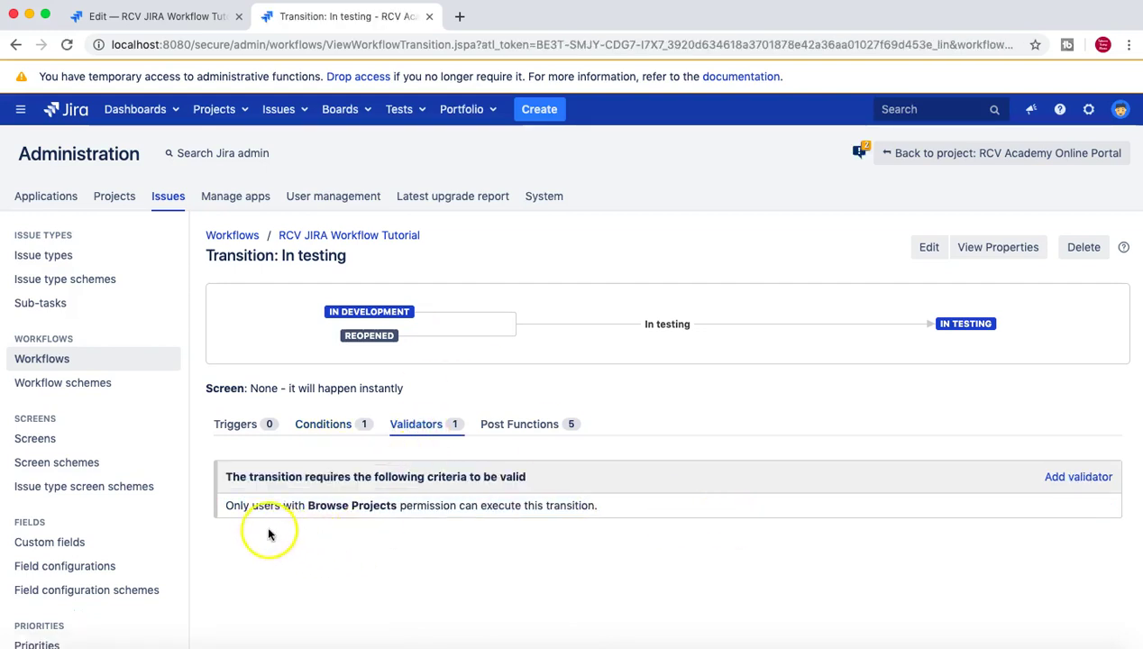
left_click_drag(227, 504, 602, 511)
left_click(542, 564)
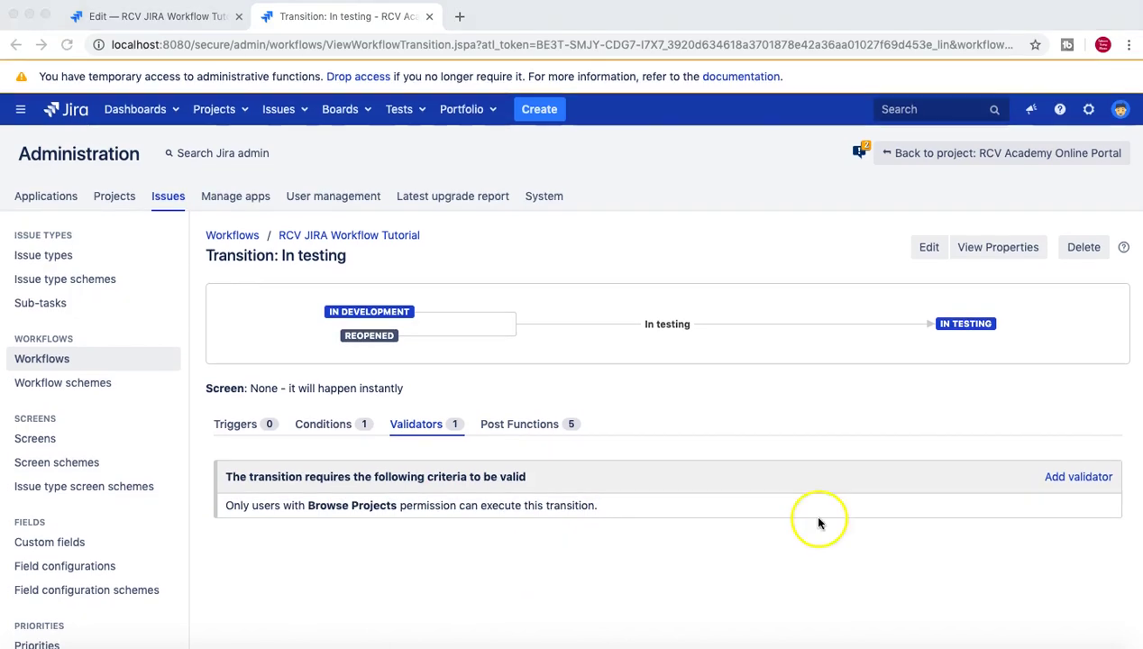
Revisit the transition's conditions, look through the validator types available for the transition, and leave without adding one.
left_click(351, 426)
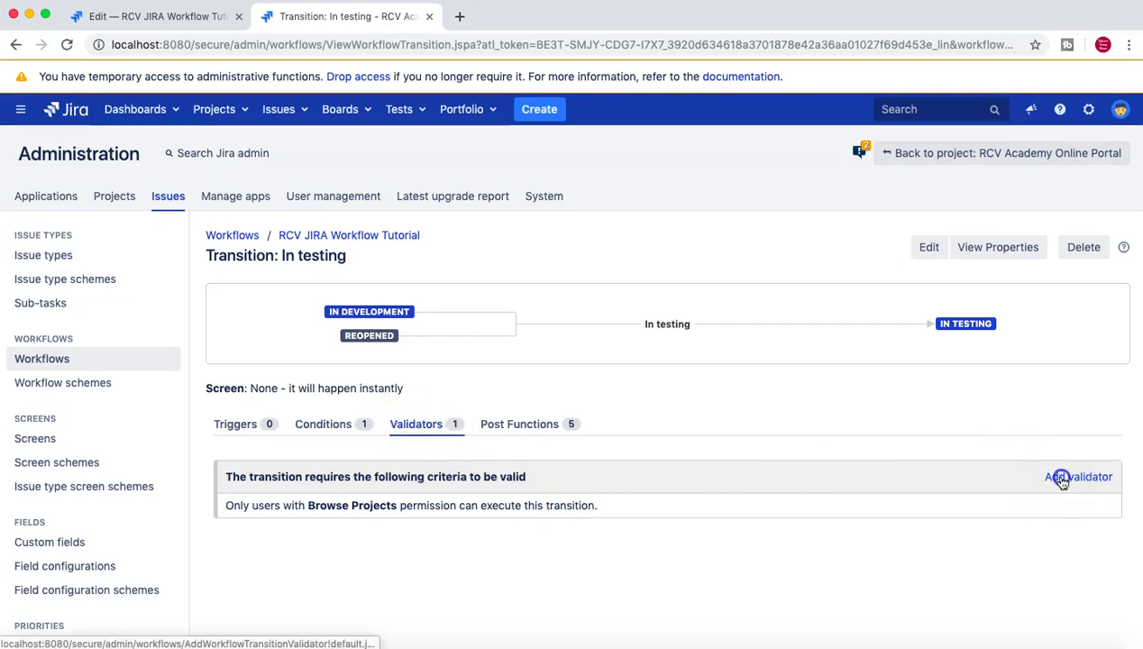
left_click(1061, 478)
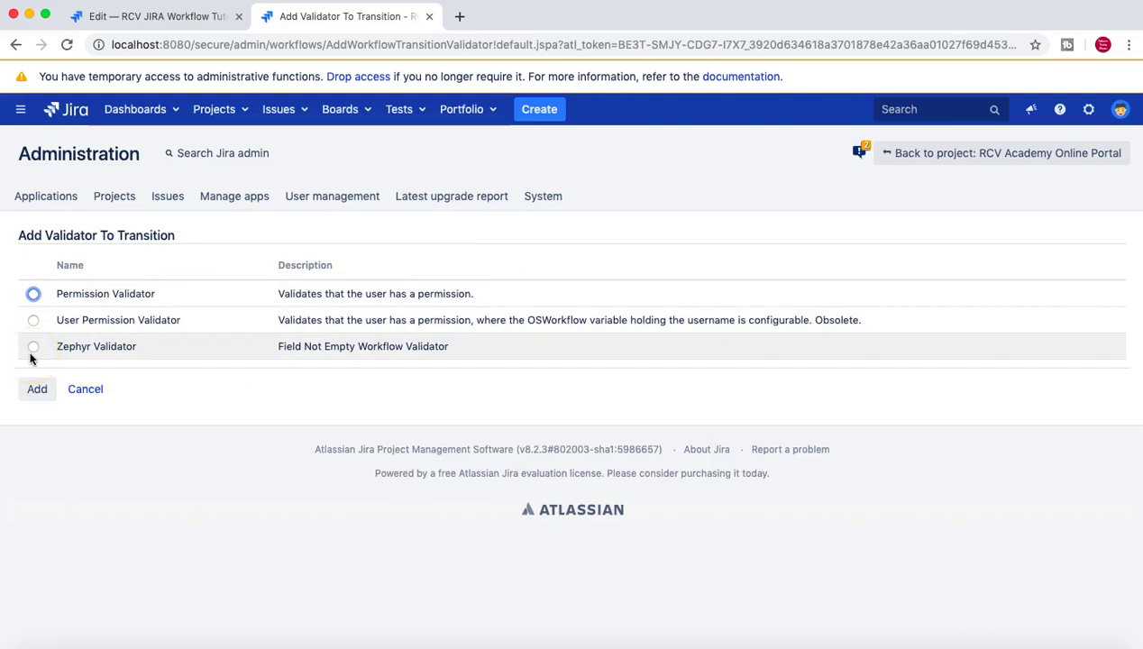
left_click(87, 391)
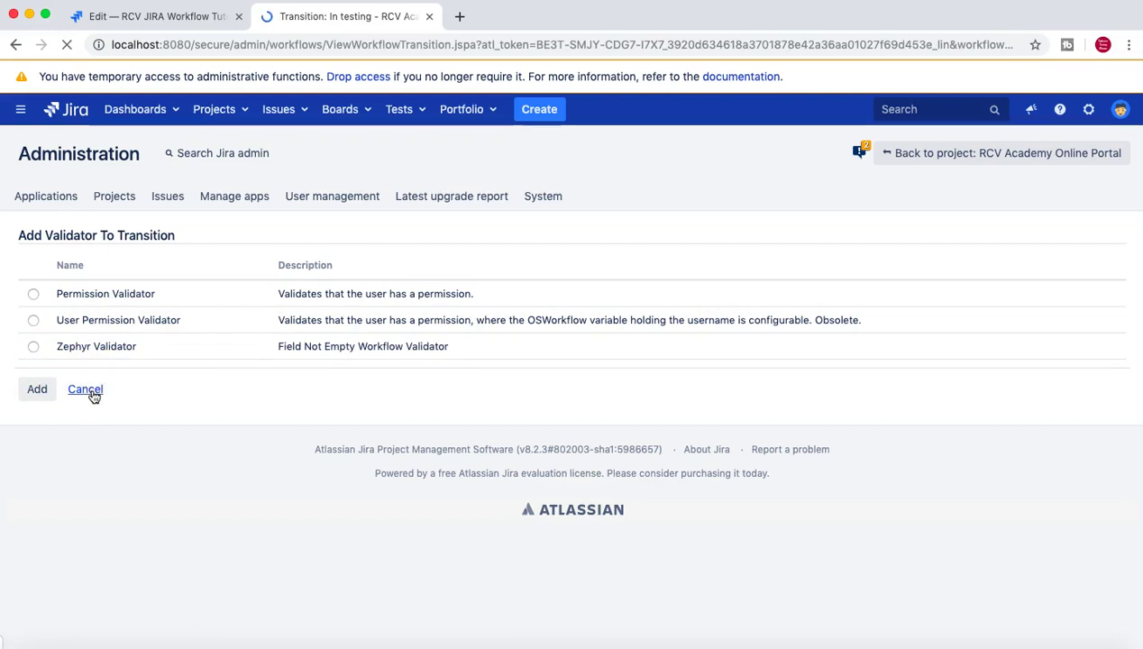